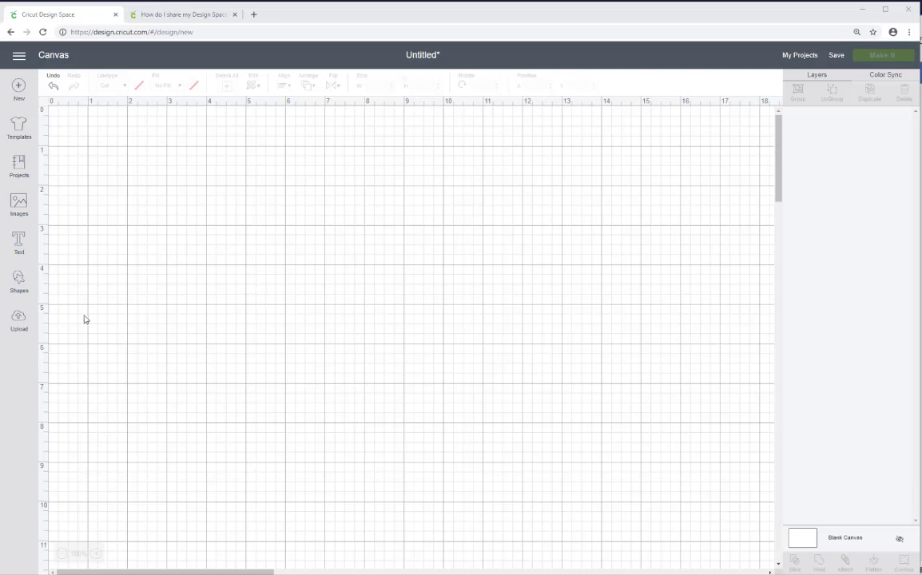
Add a 6-inch square, move it to the canvas's top-left corner and colour it white
click(20, 280)
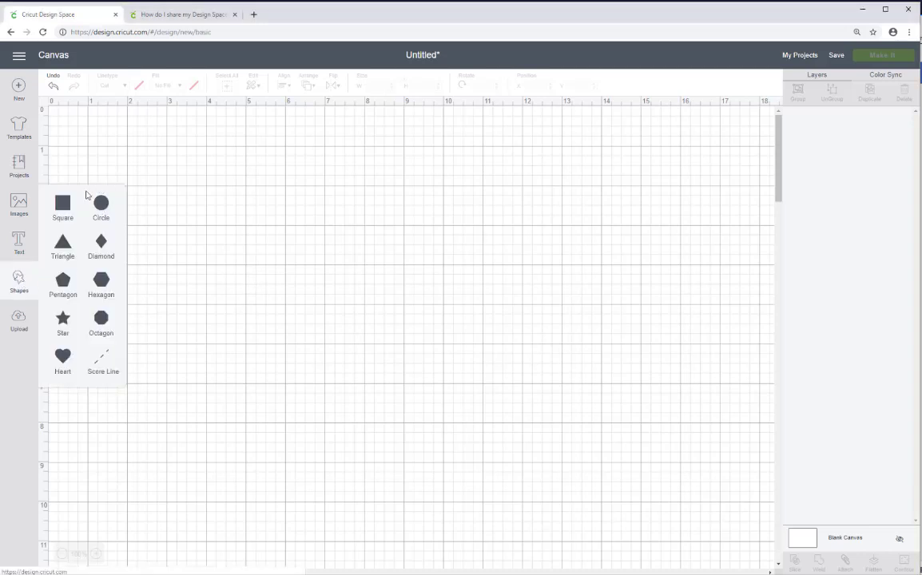
click(61, 206)
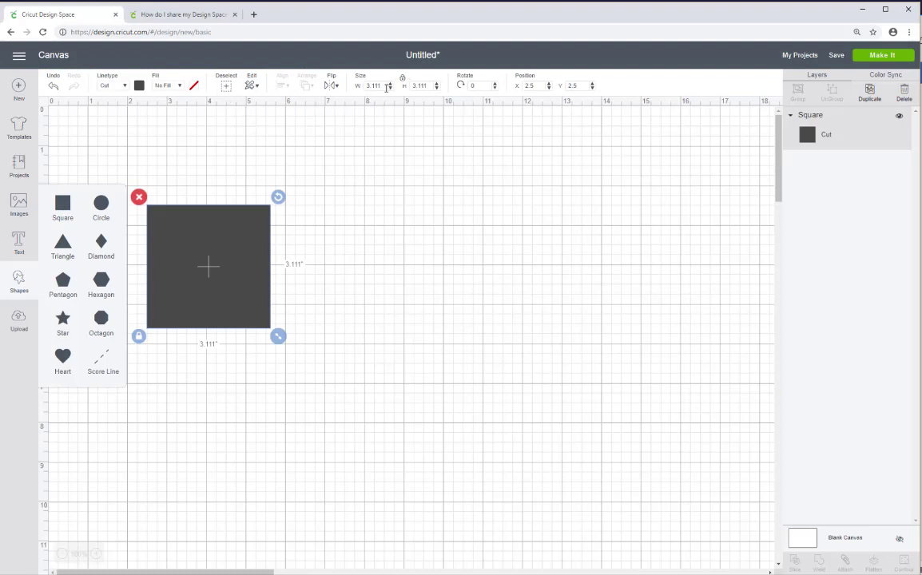
click(385, 86)
text(6)
key(Return)
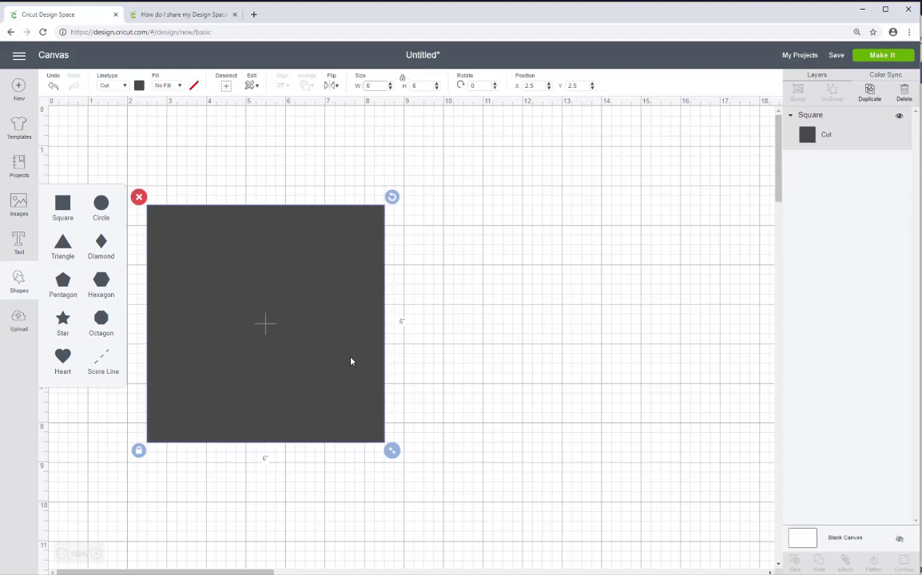
drag(339, 352, 240, 236)
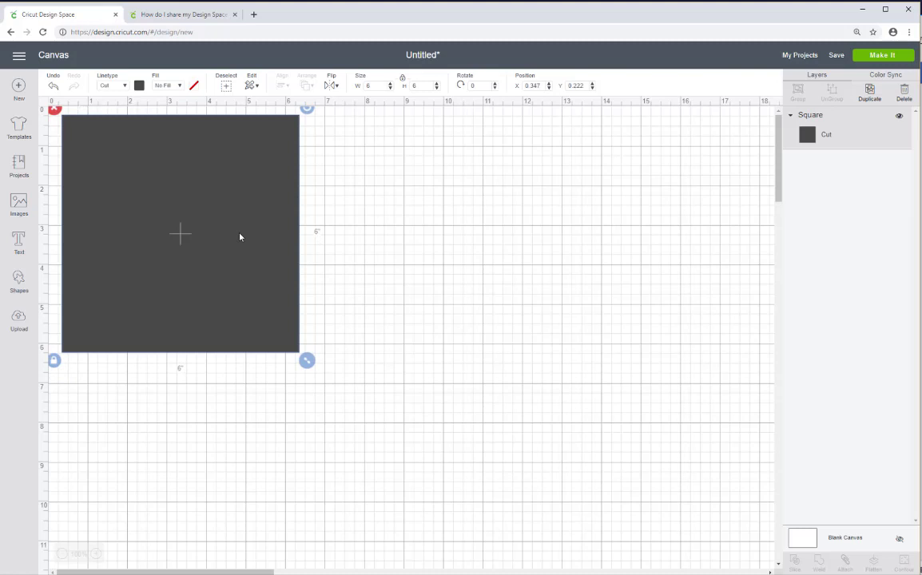
click(141, 87)
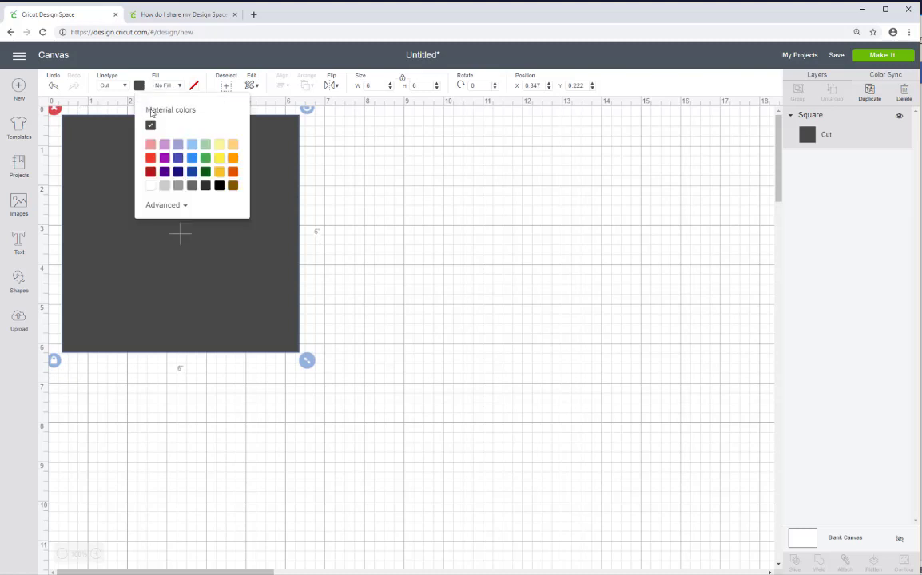
click(151, 187)
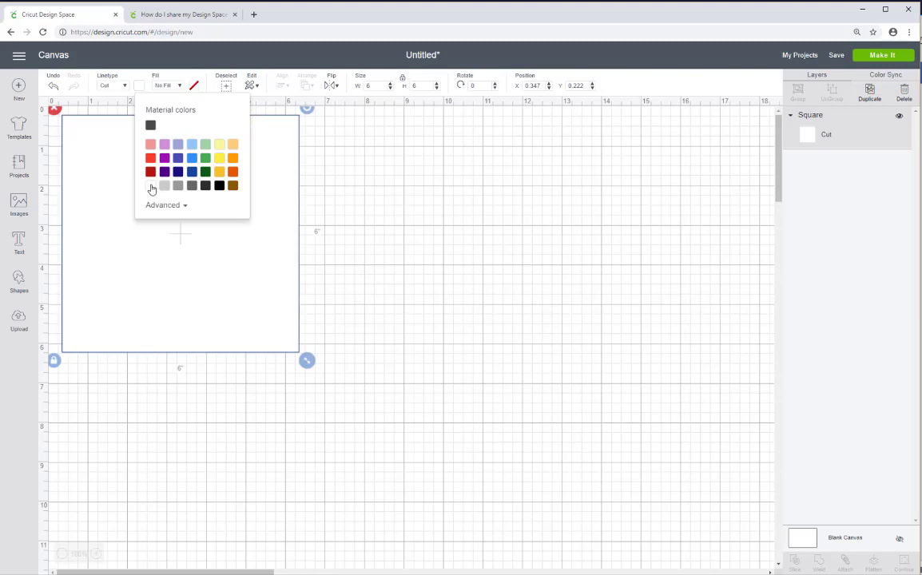
click(363, 145)
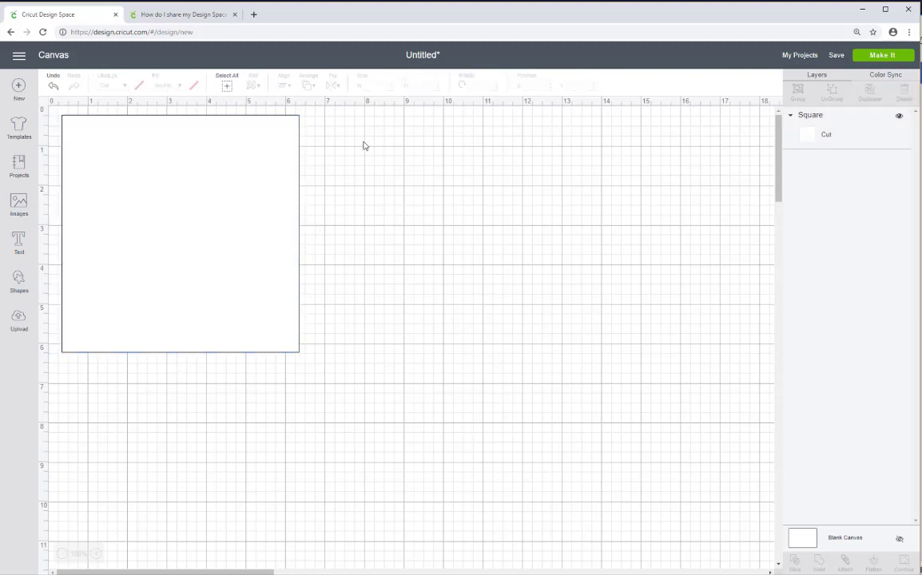
Insert the green Good Job image from the Cricut Alphabet collection onto the canvas
click(19, 204)
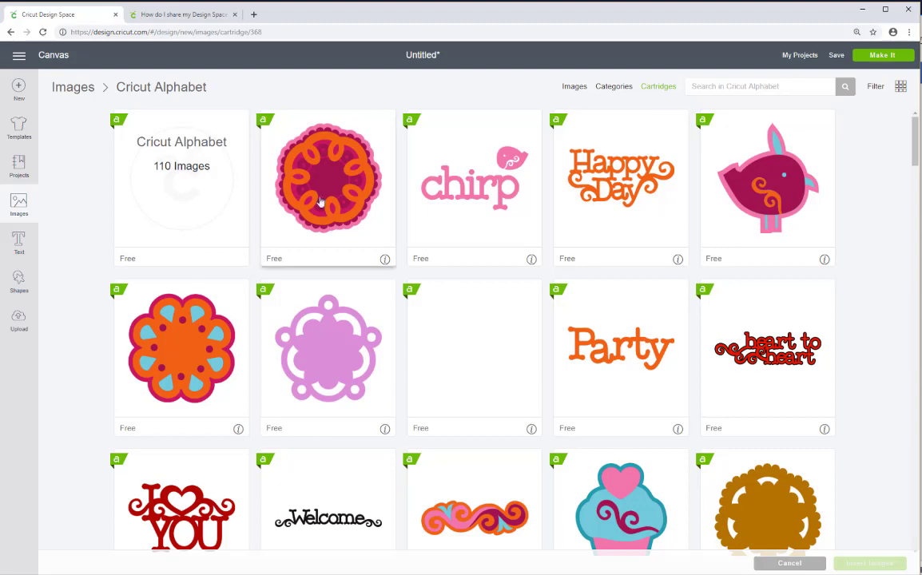
scroll(322, 211, down, 7)
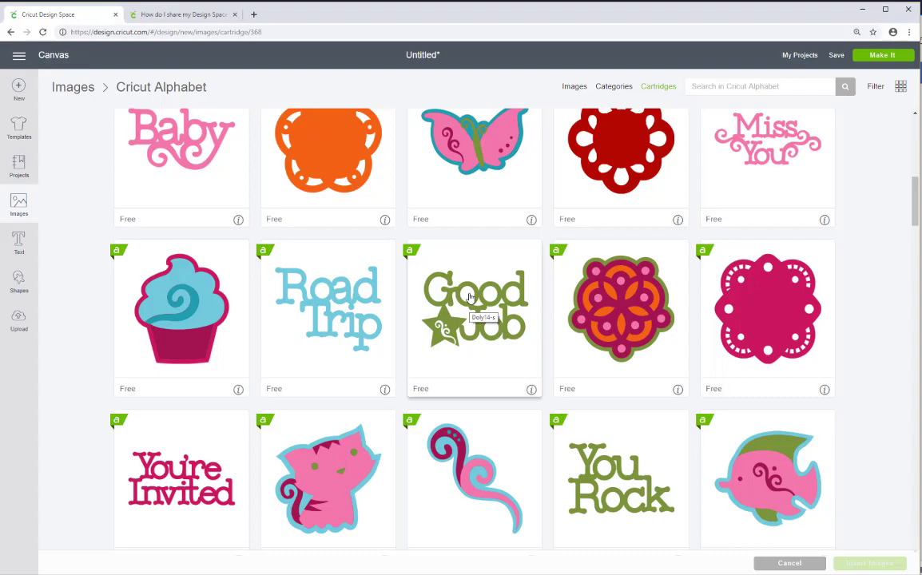
click(471, 296)
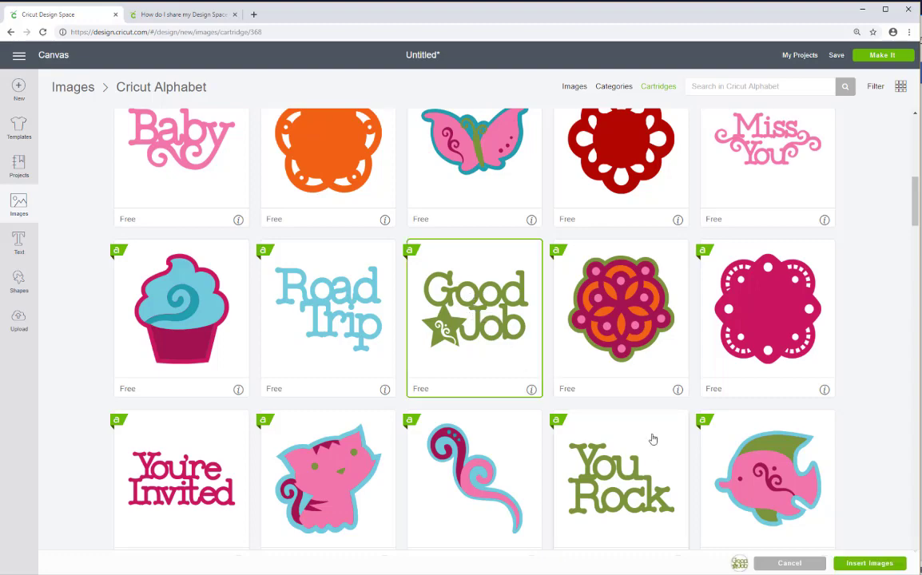
click(856, 565)
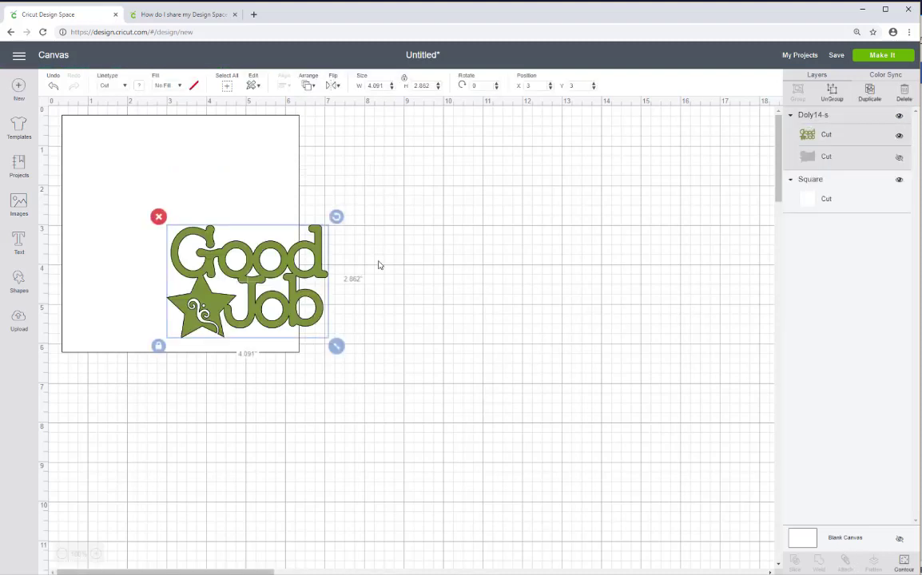
Move Good Job into the square's upper part, duplicate it and set the copy off the mat to the right
drag(317, 263, 249, 207)
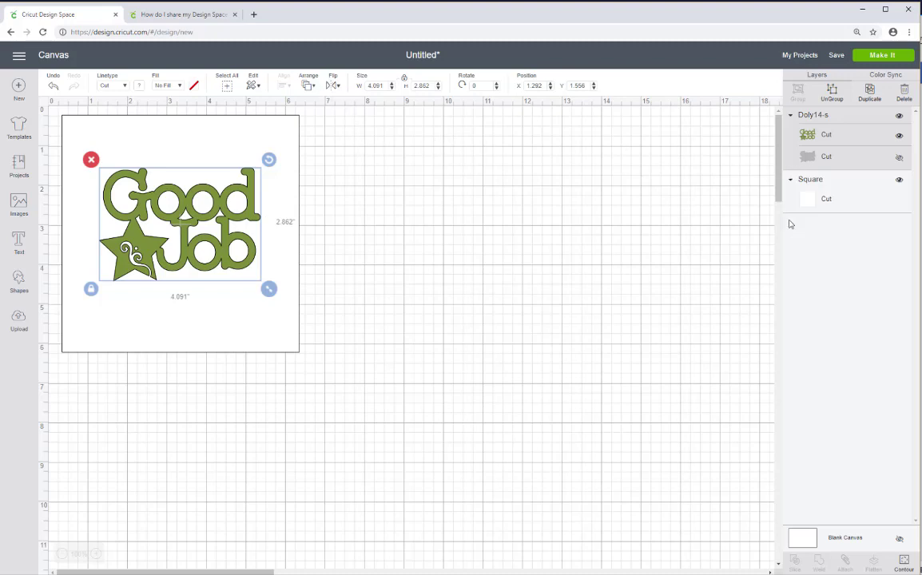
click(870, 95)
drag(224, 238, 452, 231)
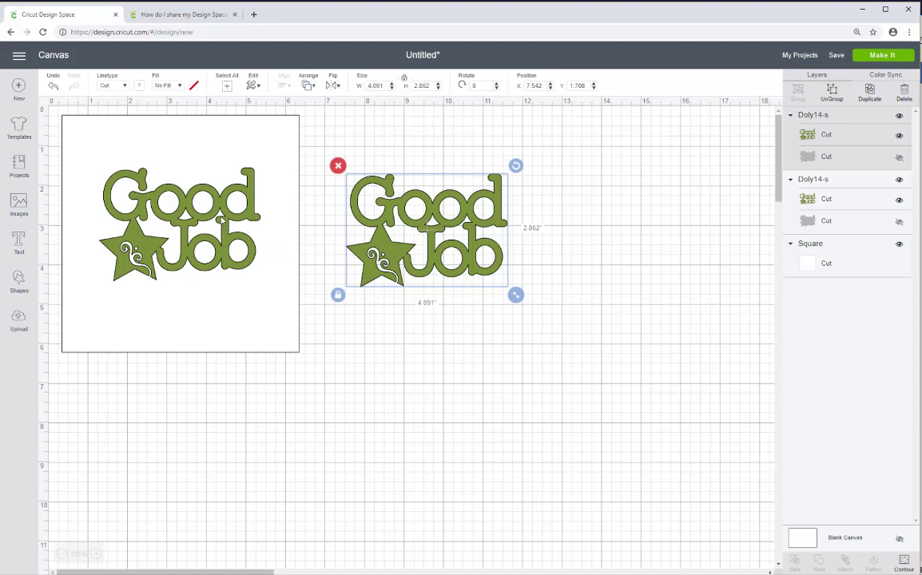
click(222, 210)
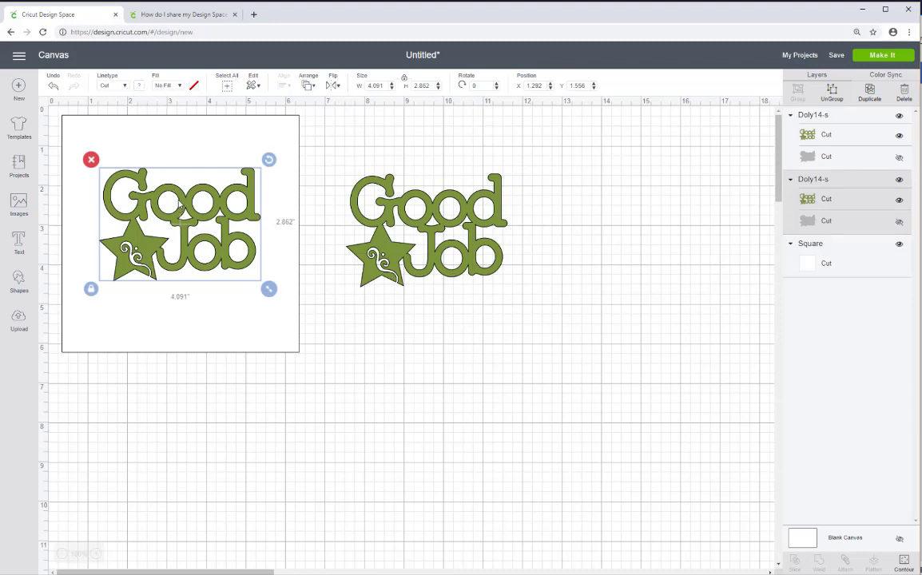
Set the square's Good Job fill to Print and colour its print layer pale yellow
click(182, 86)
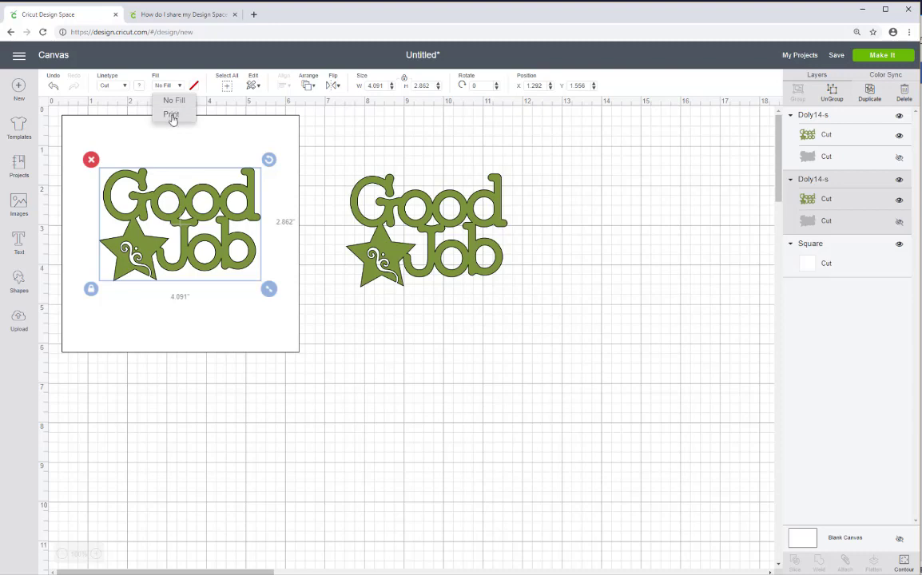
click(172, 117)
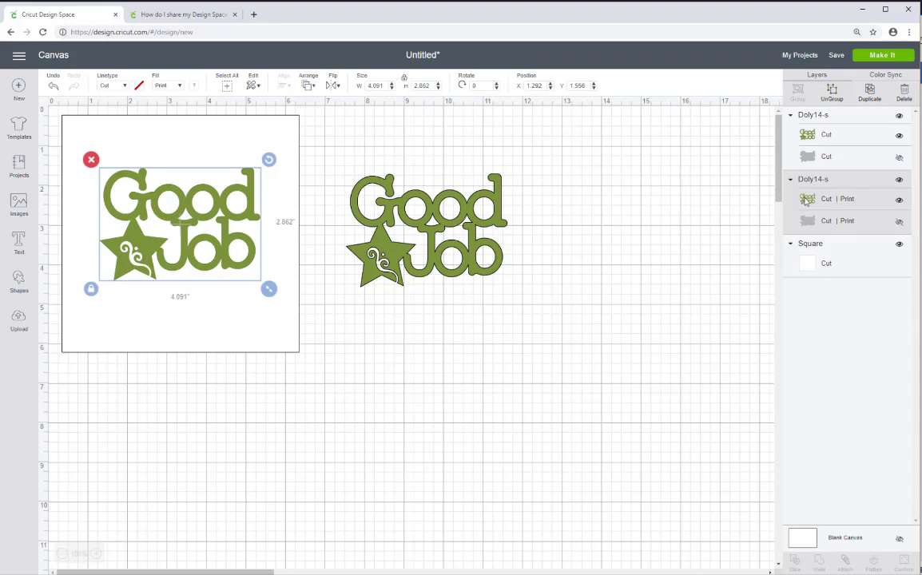
click(807, 202)
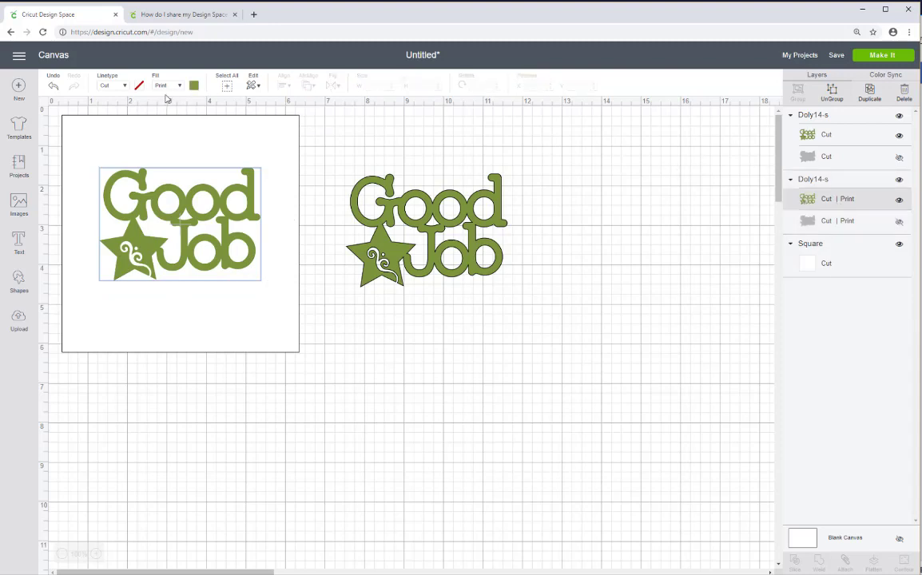
click(194, 86)
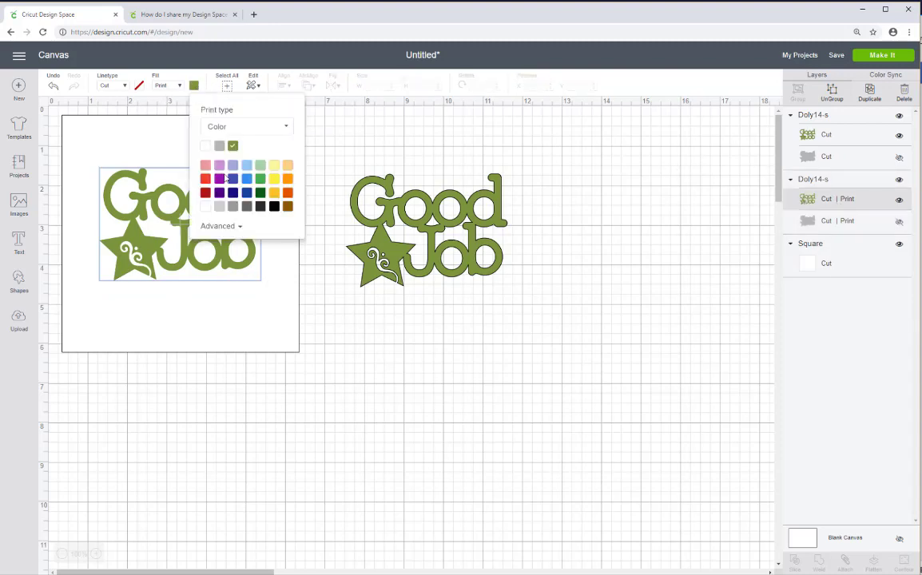
click(273, 166)
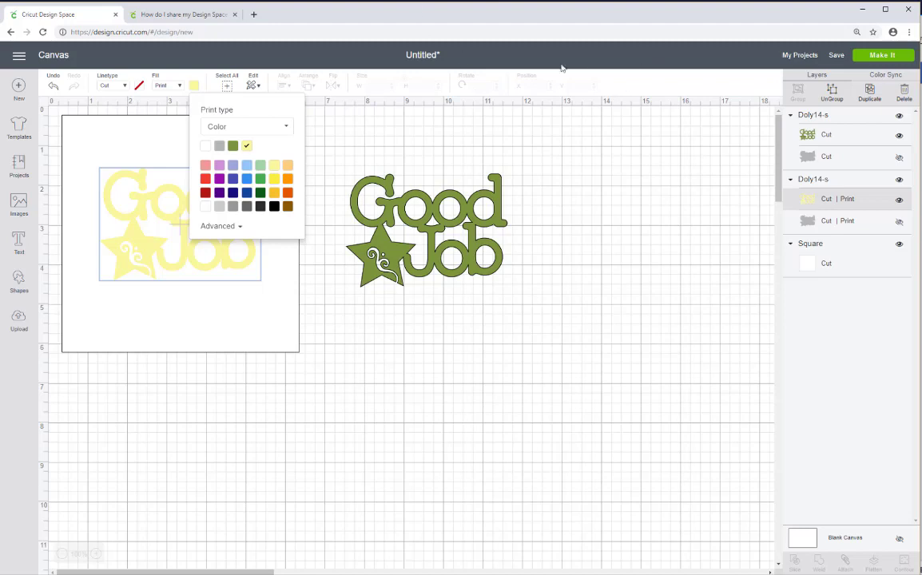
Ungroup Good Job, delete the grey backing layer, and move the yellow design back onto the square
click(832, 92)
click(481, 376)
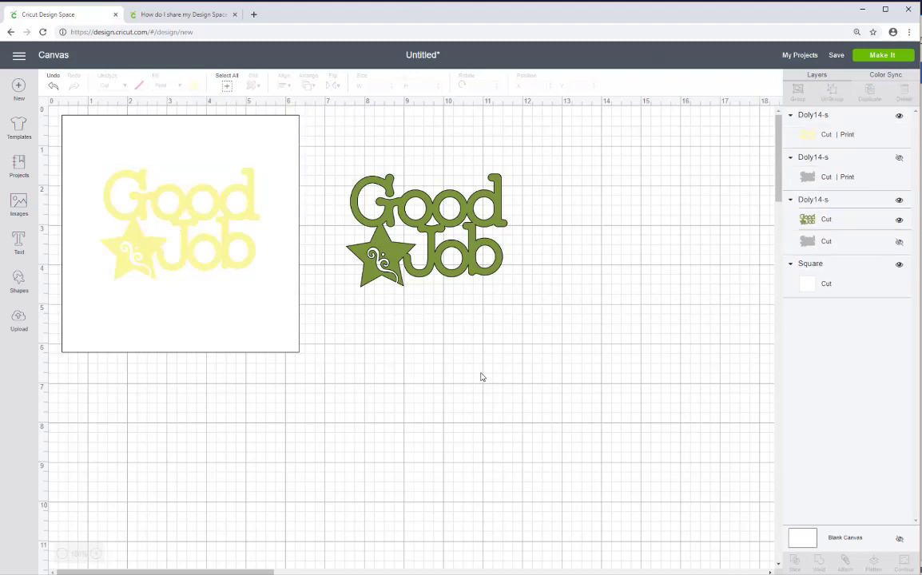
click(225, 189)
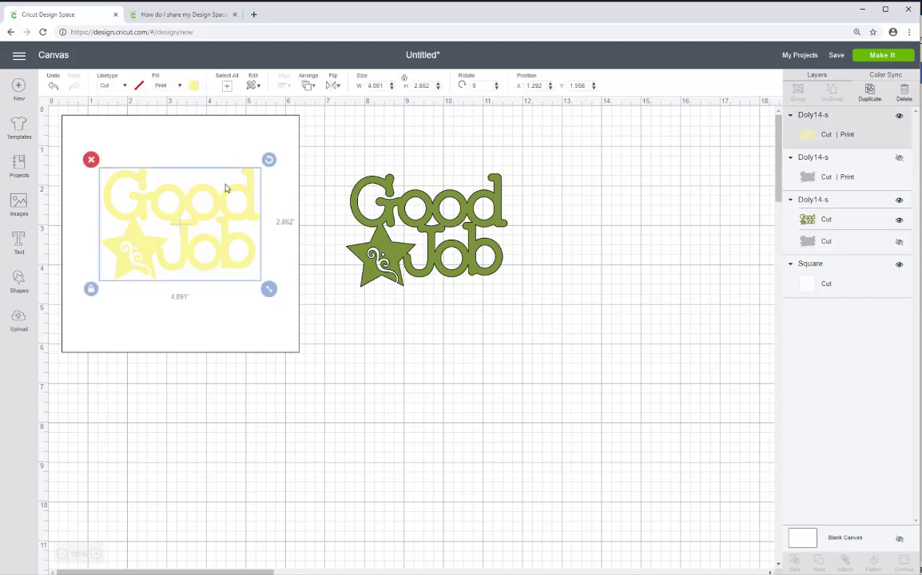
drag(225, 199, 327, 449)
click(214, 232)
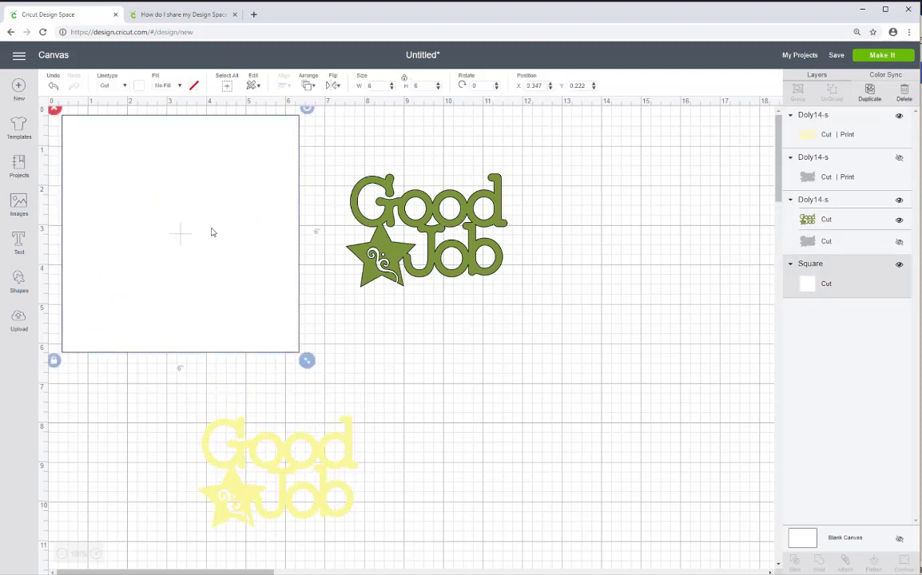
key(ctrl+z)
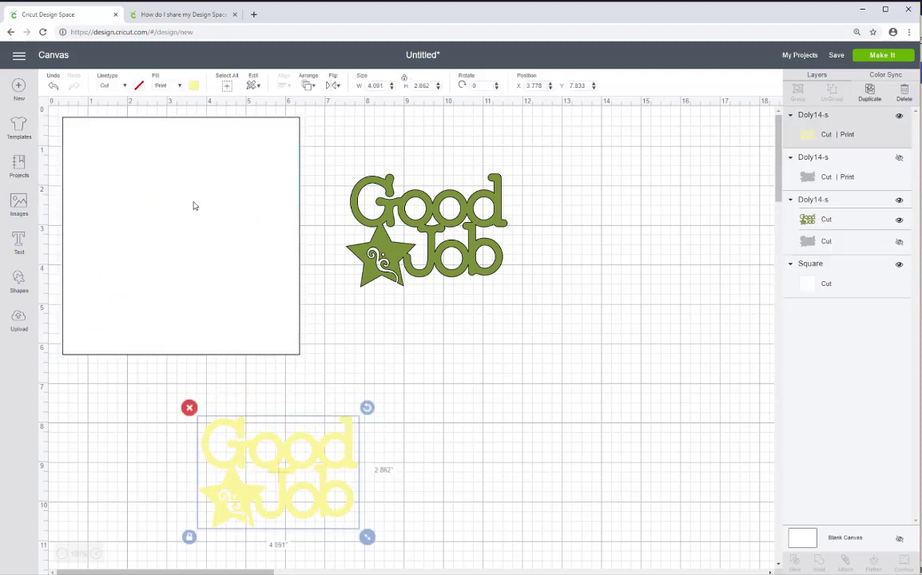
key(ctrl+y)
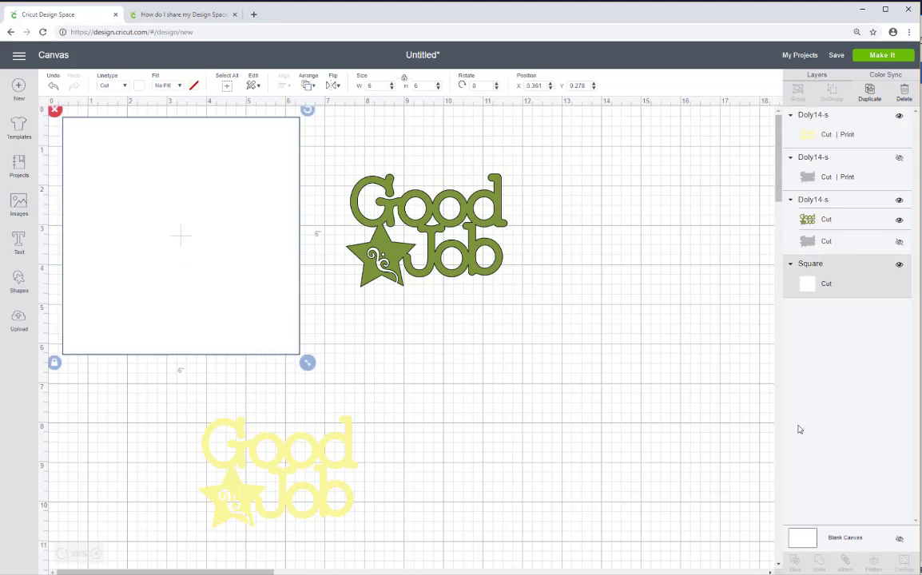
click(898, 159)
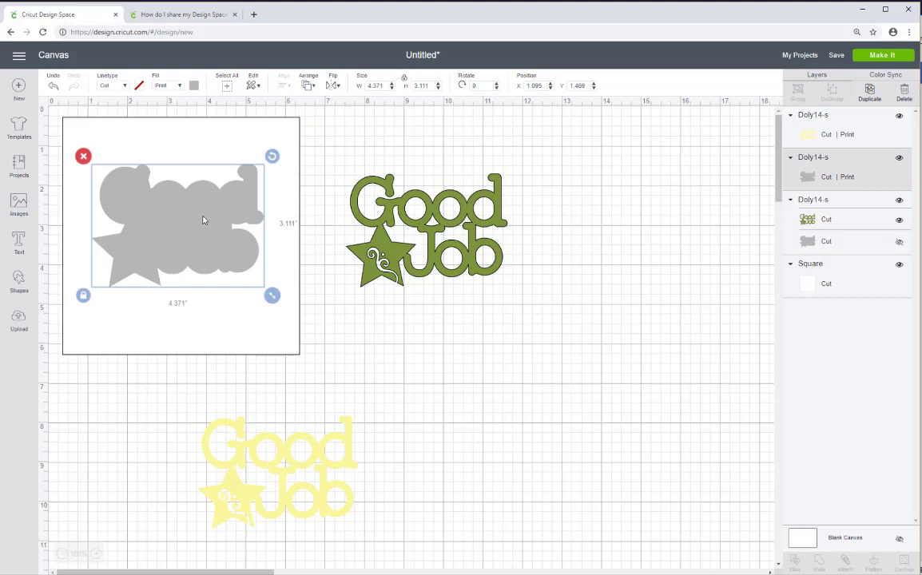
key(Delete)
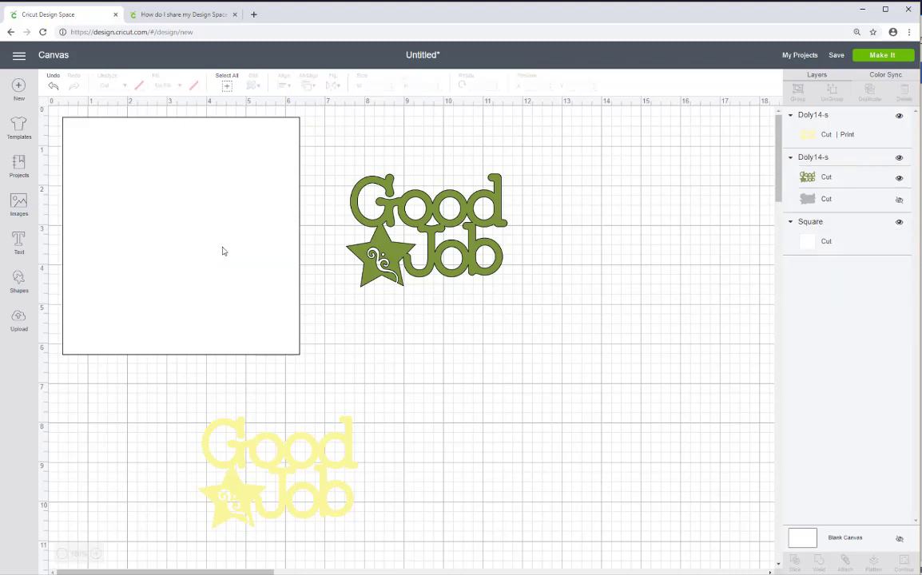
drag(291, 431, 216, 237)
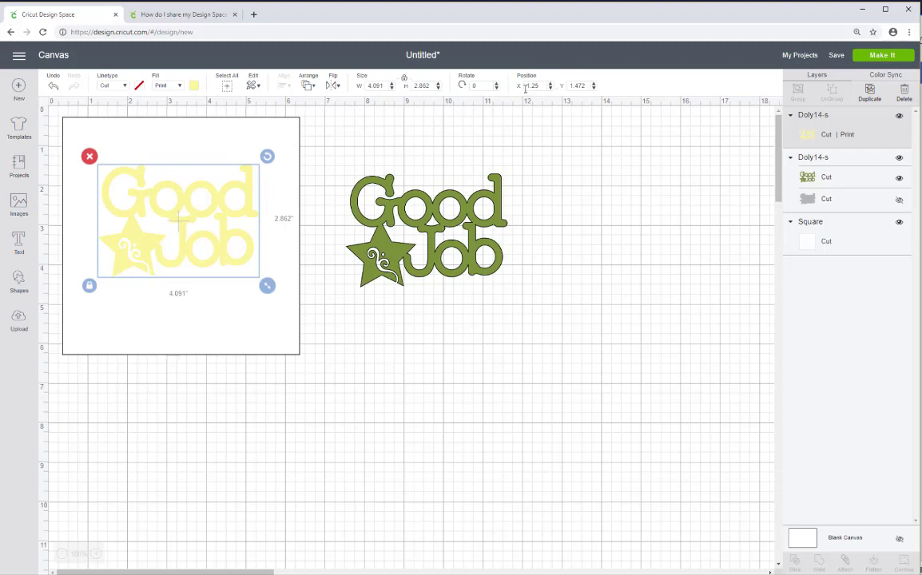
Place the yellow Good Job at position X 1.25, Y 1.5 inches
drag(528, 85, 514, 88)
key(Tab)
text(1)
text(1.5)
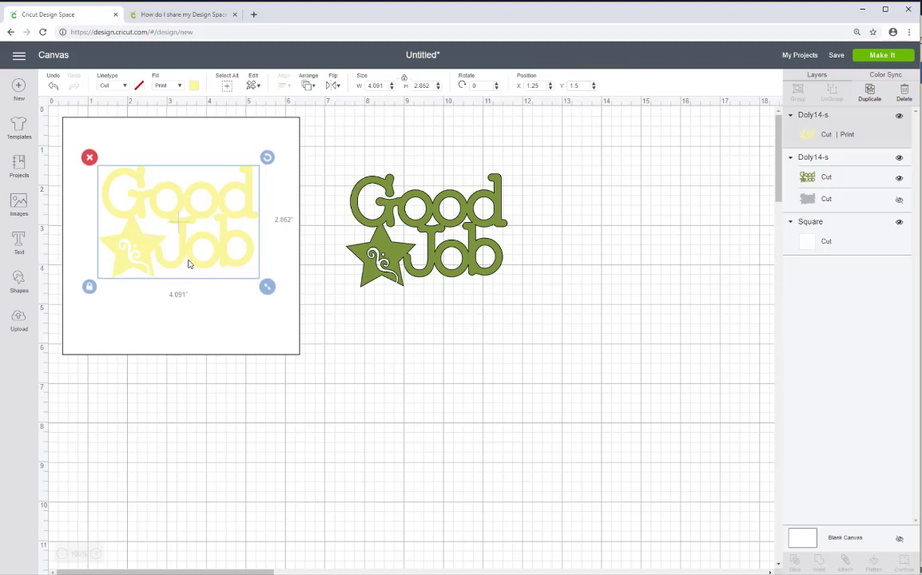
Split the green Good Job copy and delete its grey backing shape
click(355, 205)
drag(358, 209, 312, 201)
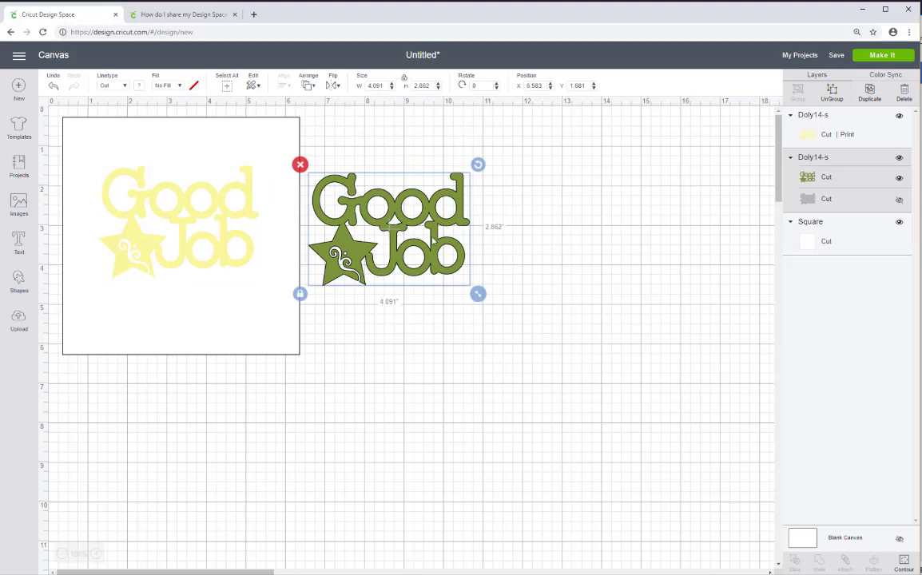
key(ctrl+z)
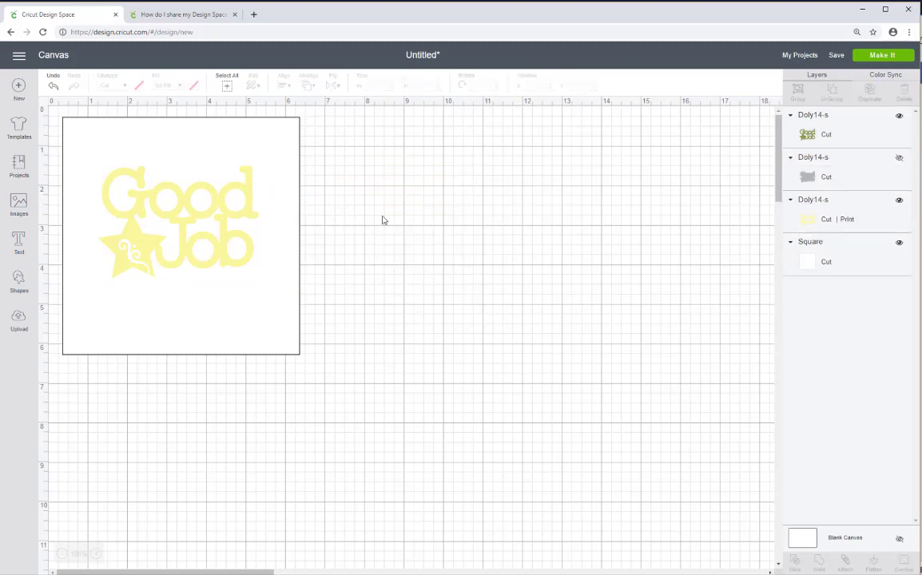
click(899, 157)
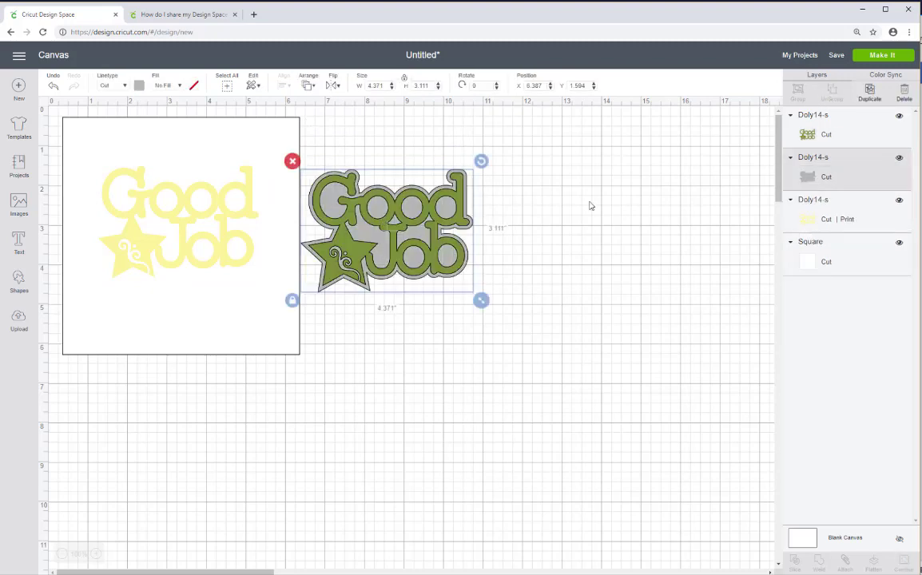
drag(324, 254, 369, 404)
click(343, 274)
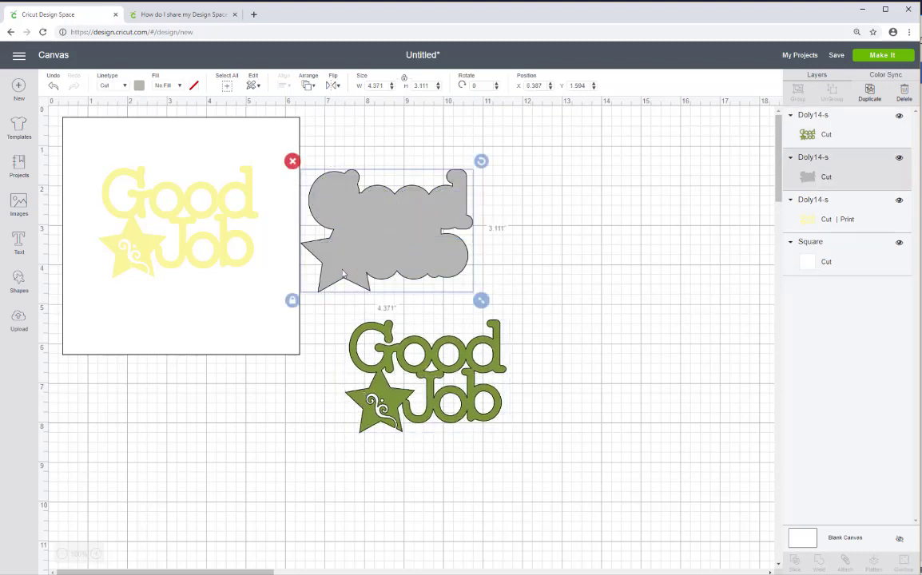
right_click(441, 257)
click(452, 352)
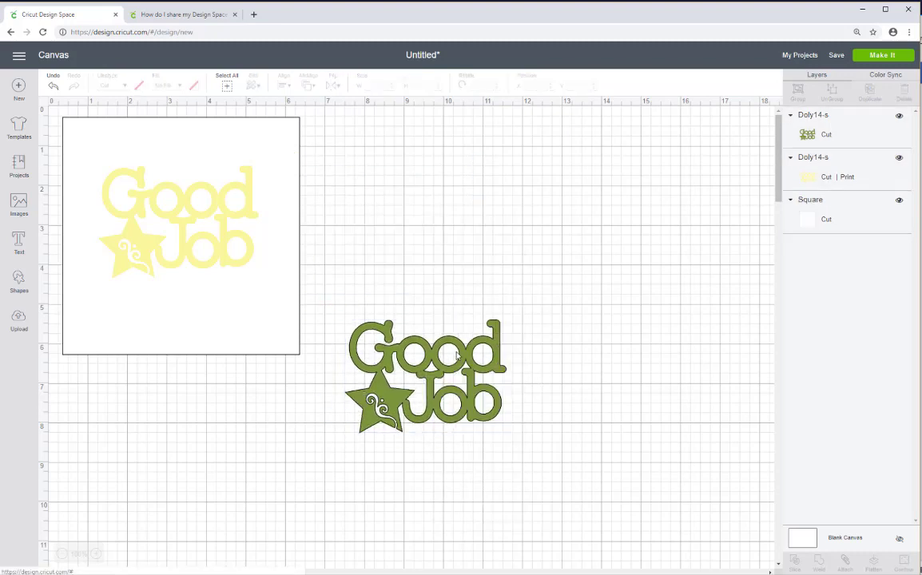
drag(412, 397, 382, 246)
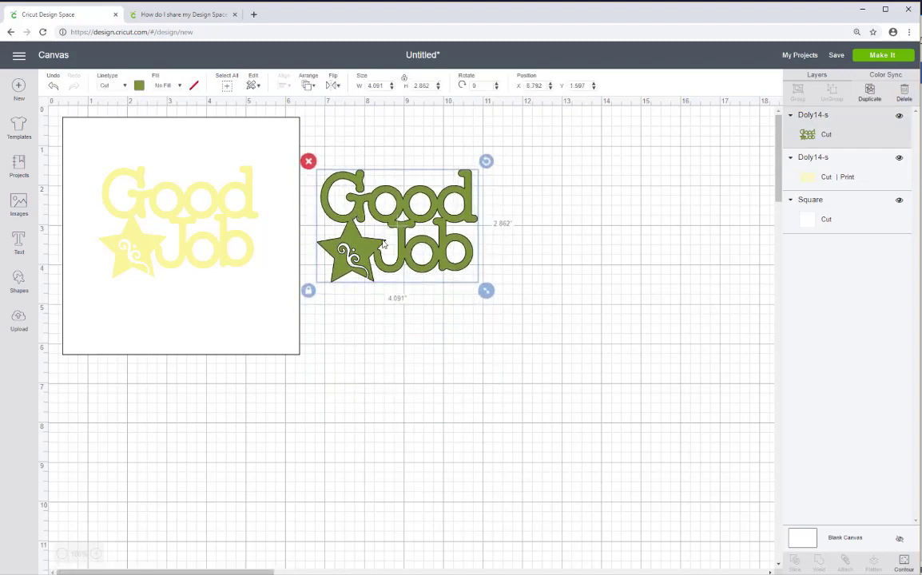
Change the green Good Job's linetype to Draw and move the outline onto the yellow image
click(113, 85)
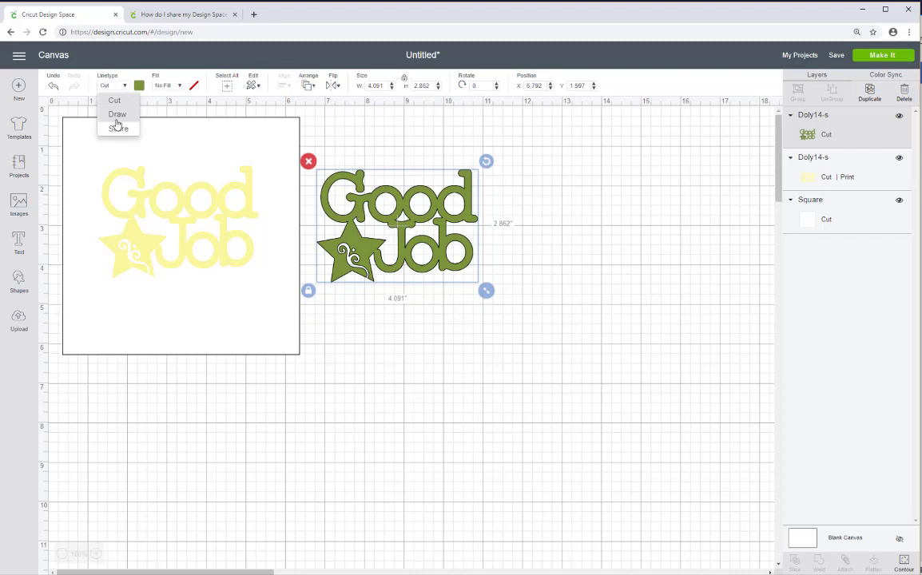
click(117, 114)
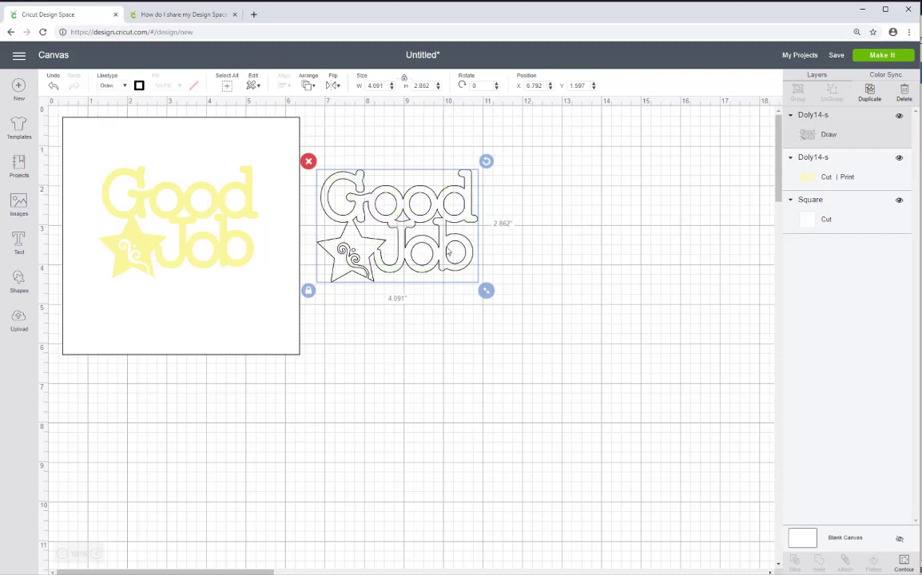
click(222, 250)
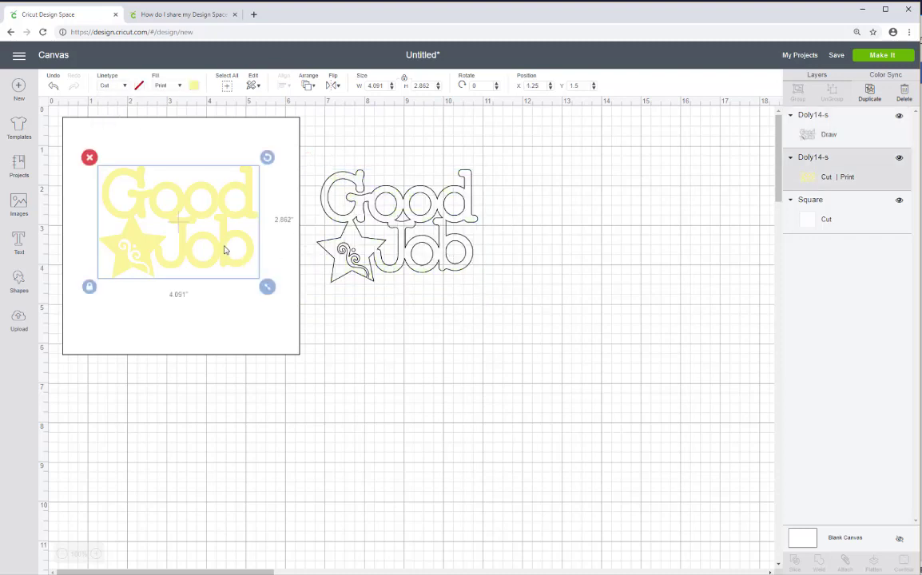
click(357, 206)
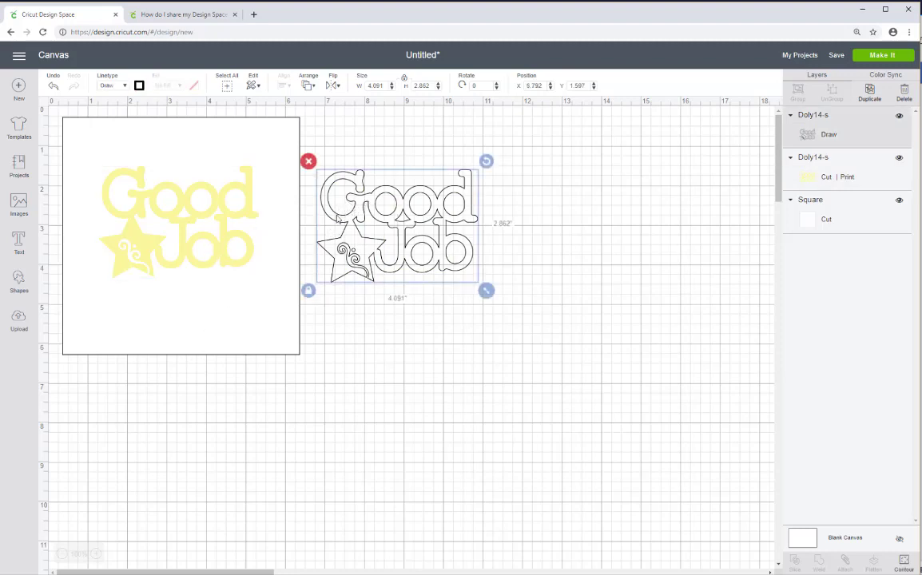
drag(343, 223, 124, 219)
Flatten the white square and yellow Good Job into one printable layer
key(ctrl+z)
drag(217, 401, 82, 214)
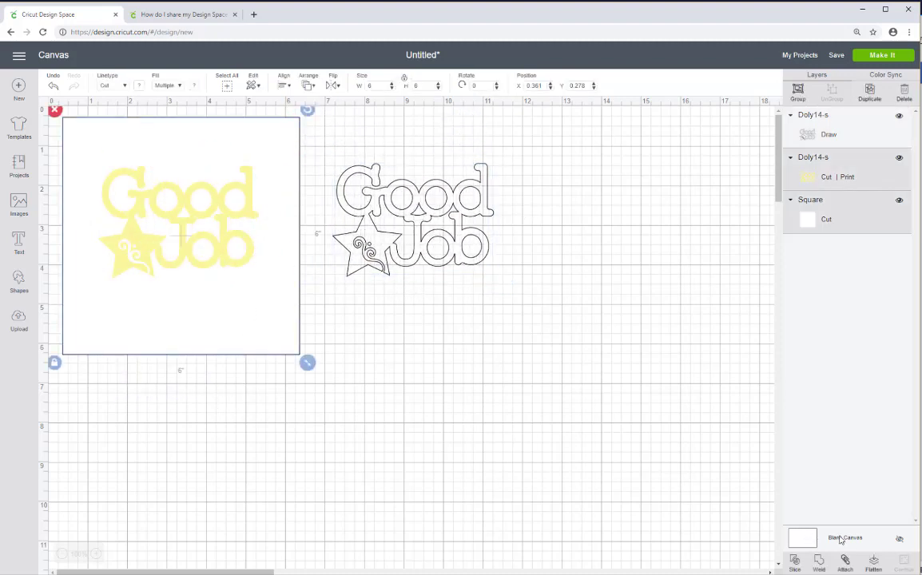
click(873, 564)
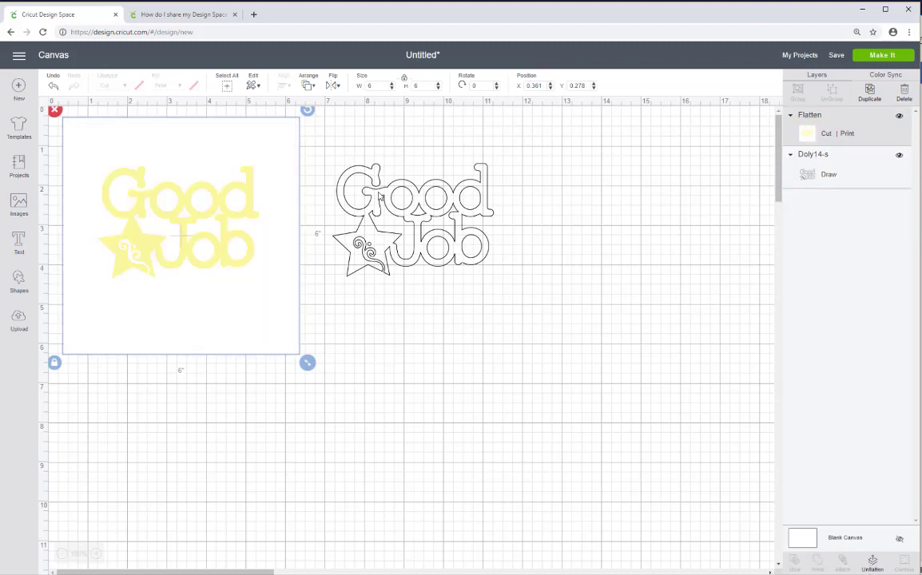
Bring the Draw outline to the front and align it over the print at X 1.25, Y 1.5
drag(380, 198, 345, 191)
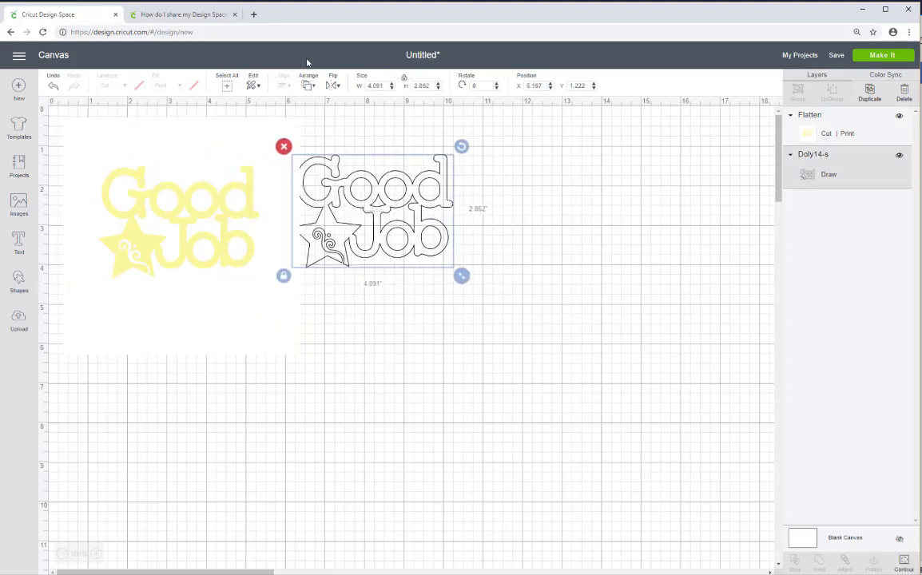
click(307, 85)
click(313, 150)
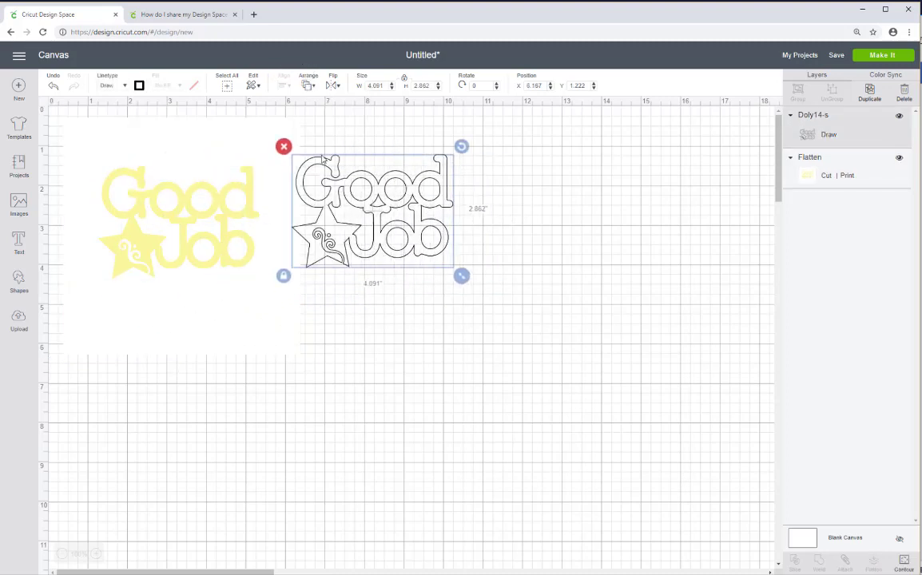
drag(323, 160, 127, 194)
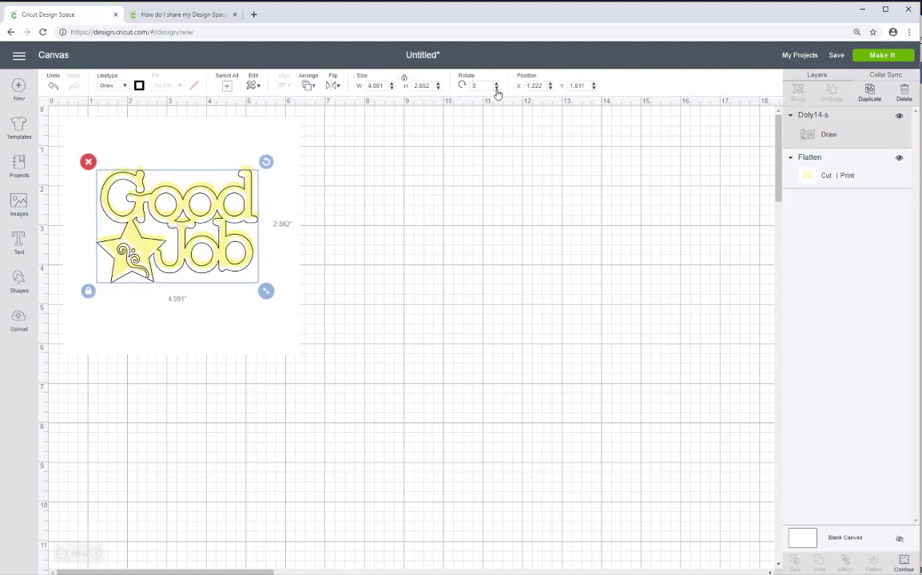
double_click(546, 85)
text(1)
key(Return)
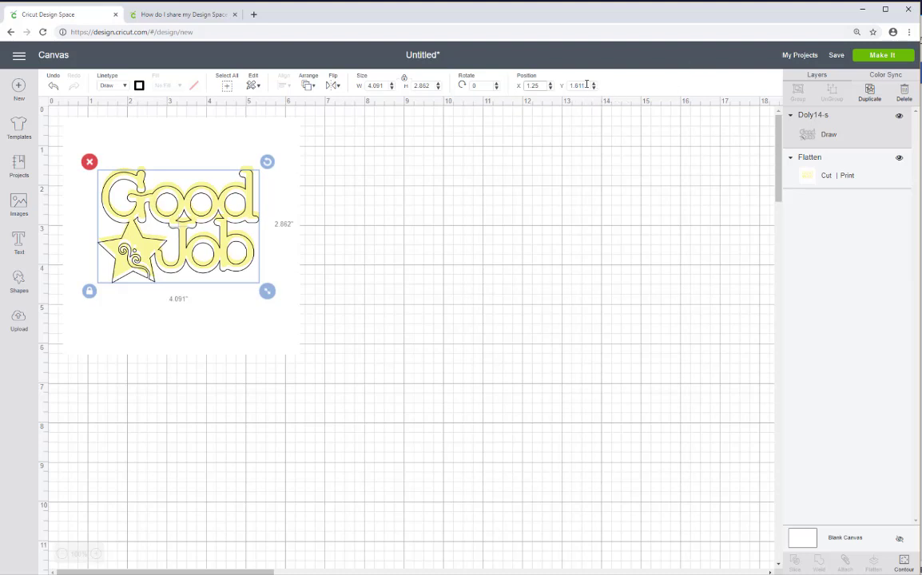
click(587, 84)
text(1.5)
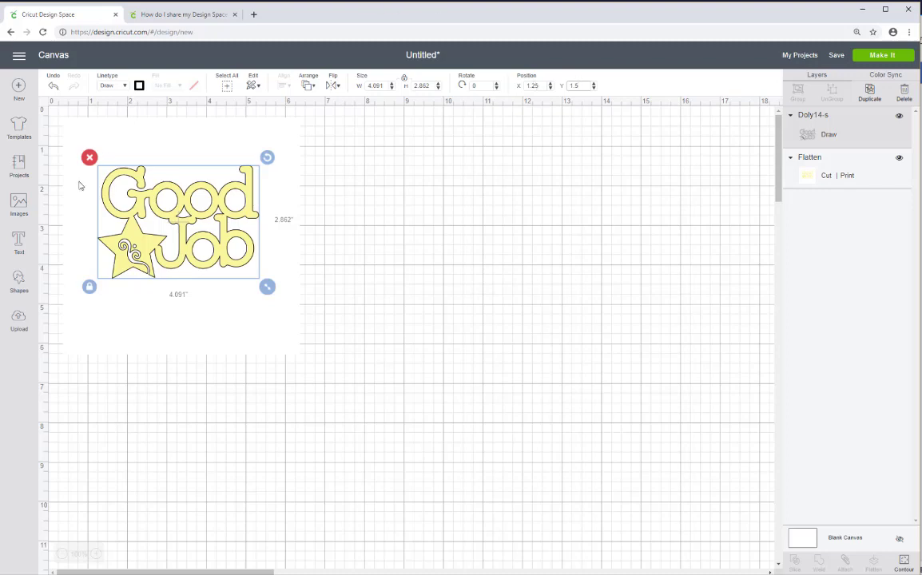
drag(354, 185, 113, 281)
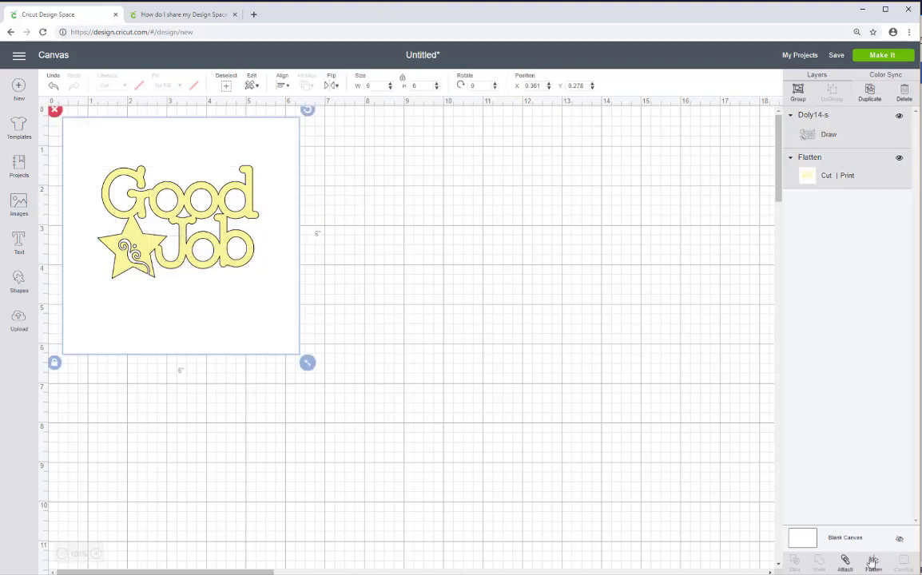
Attach the Draw outline to the flattened square and proceed to mat preparation with Make It
click(844, 562)
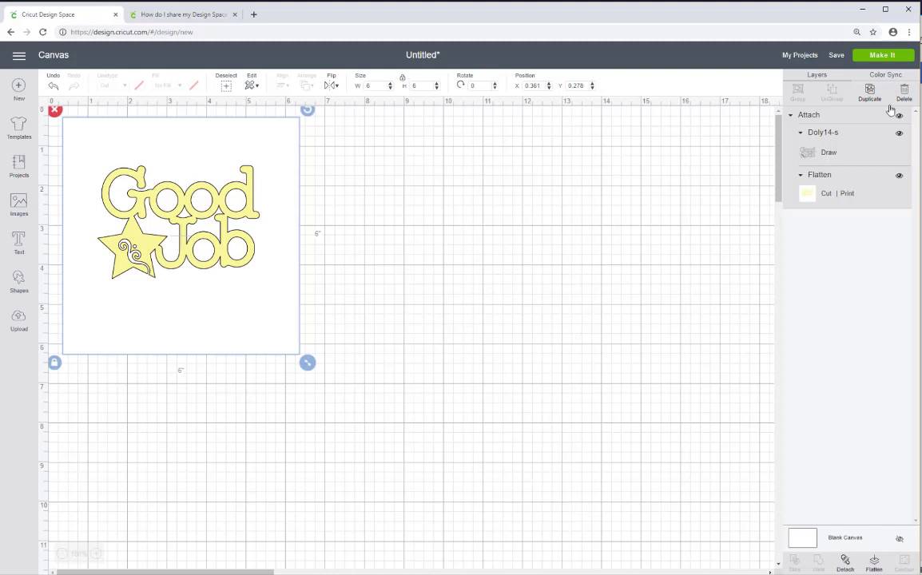
click(883, 56)
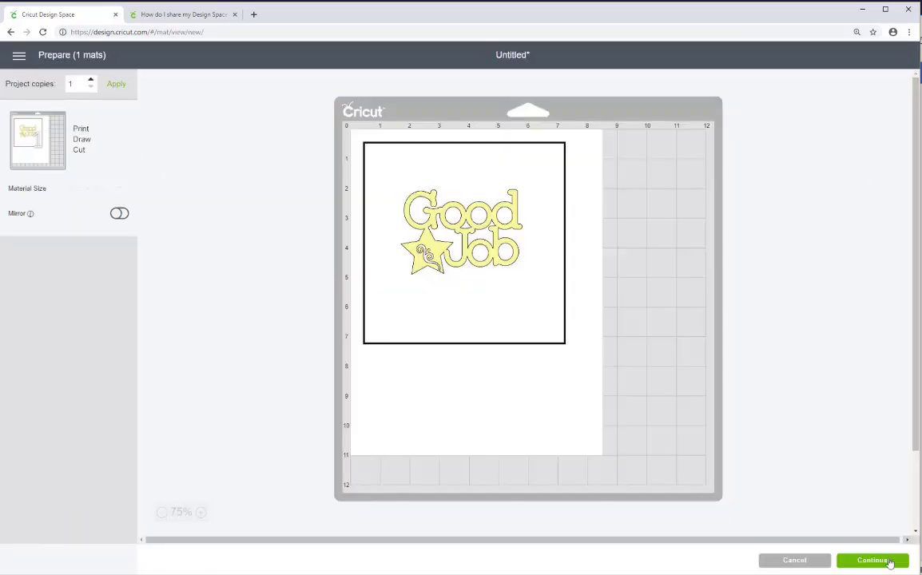
Print the mat's design and choose Medium Cardstock – 80 lb (216 gsm) as the material
click(877, 564)
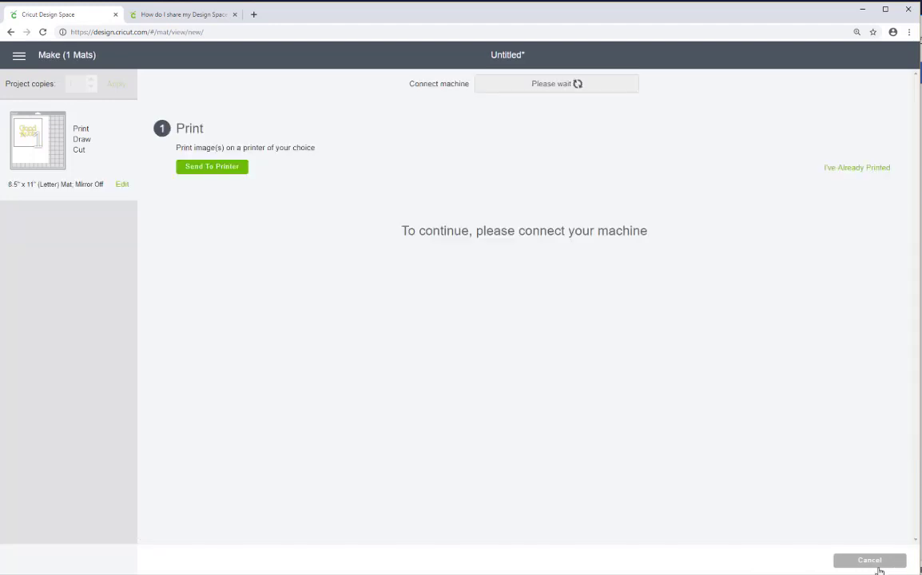
click(228, 168)
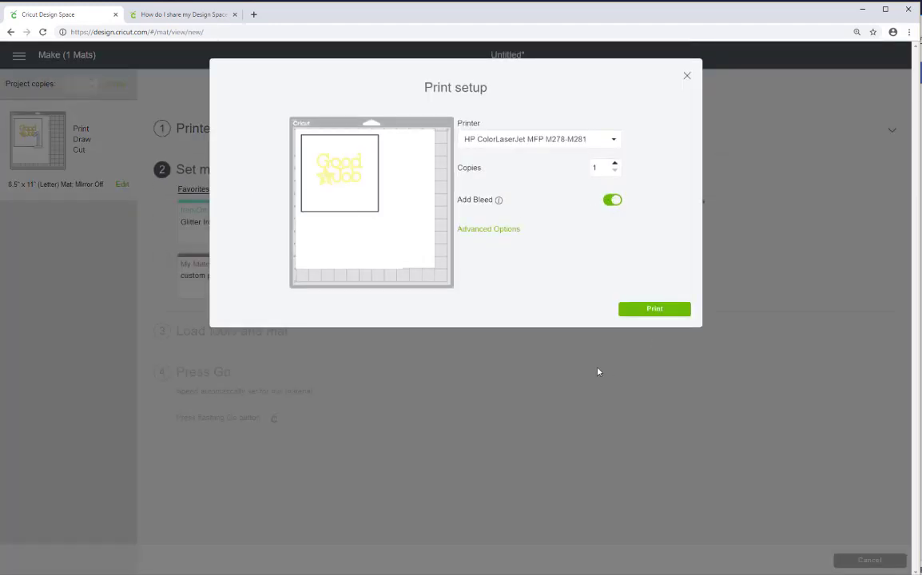
click(655, 313)
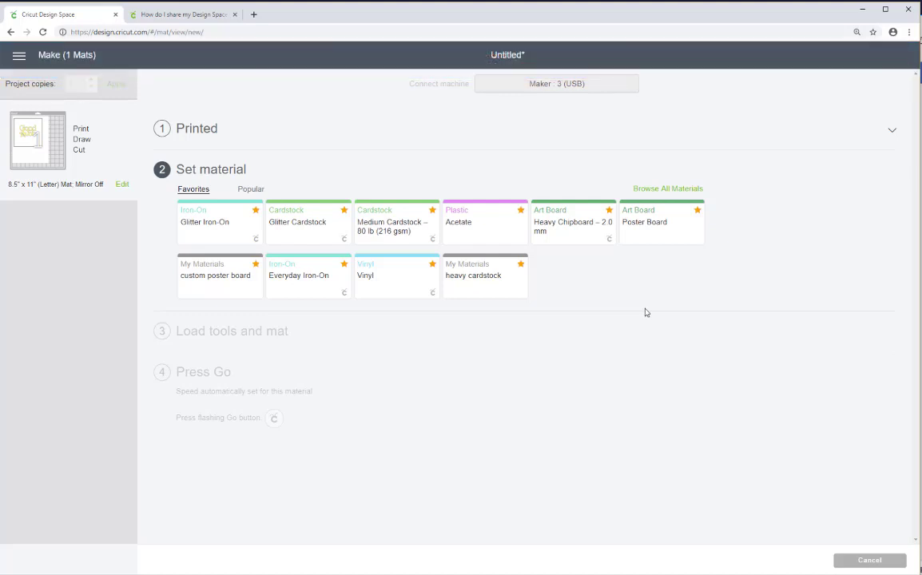
click(385, 223)
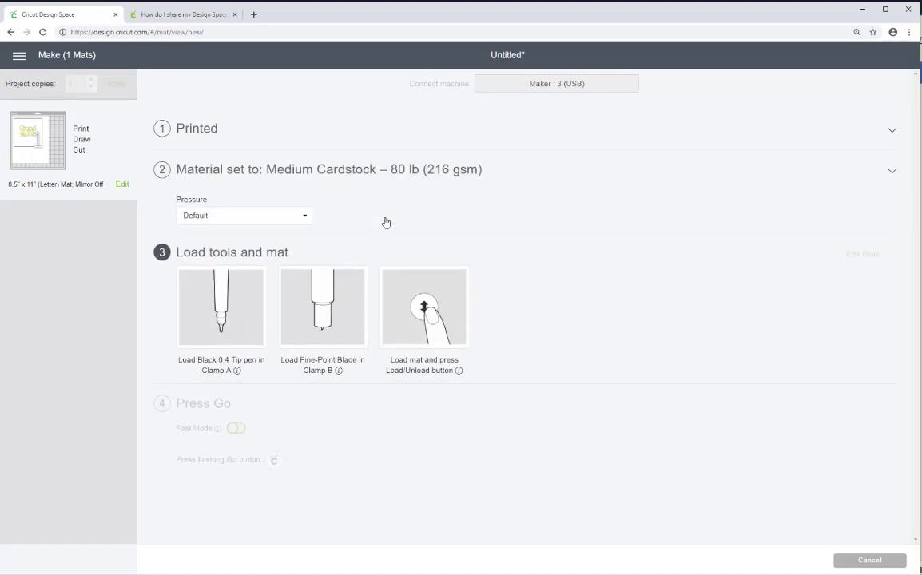